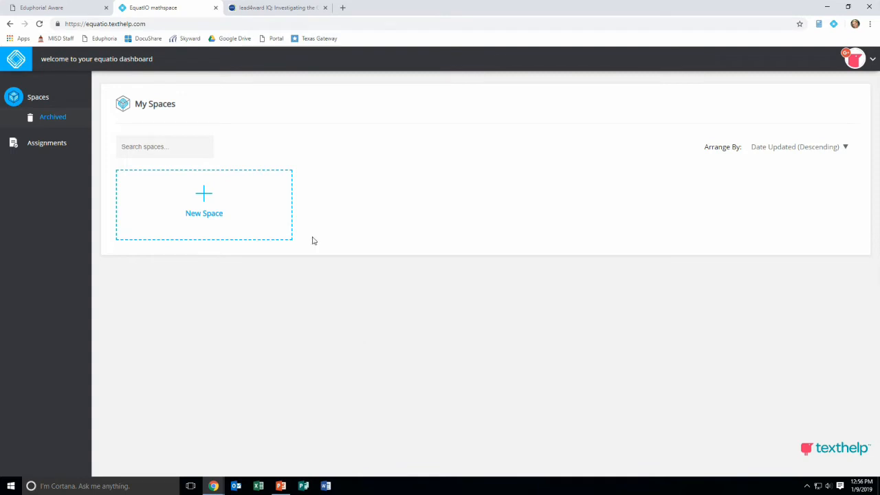
Create a new mathspace and open its equation editor
click(206, 197)
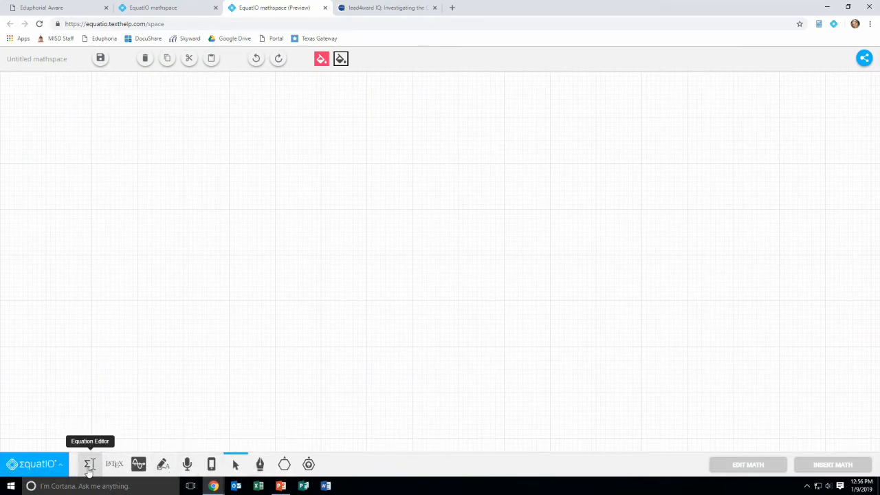
click(88, 466)
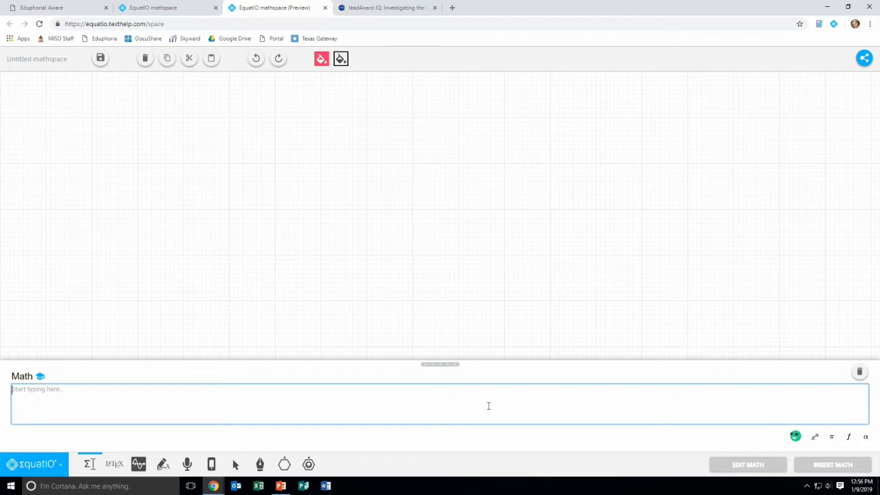
click(815, 438)
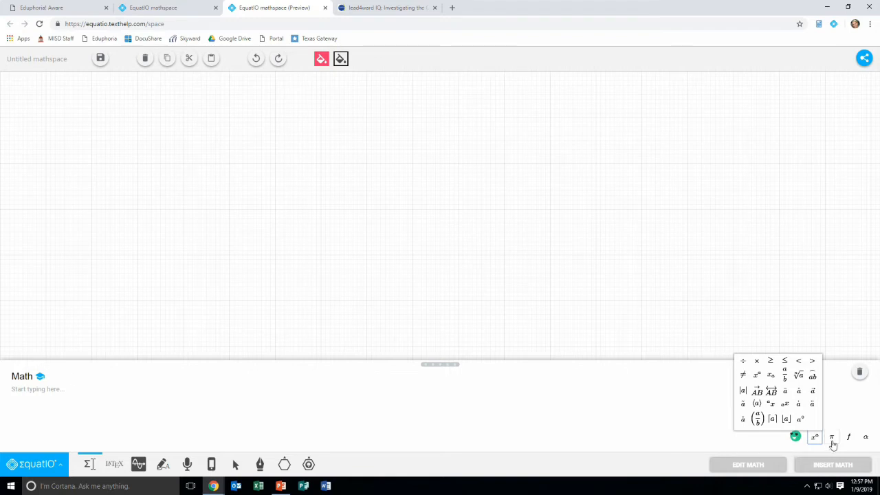
click(26, 392)
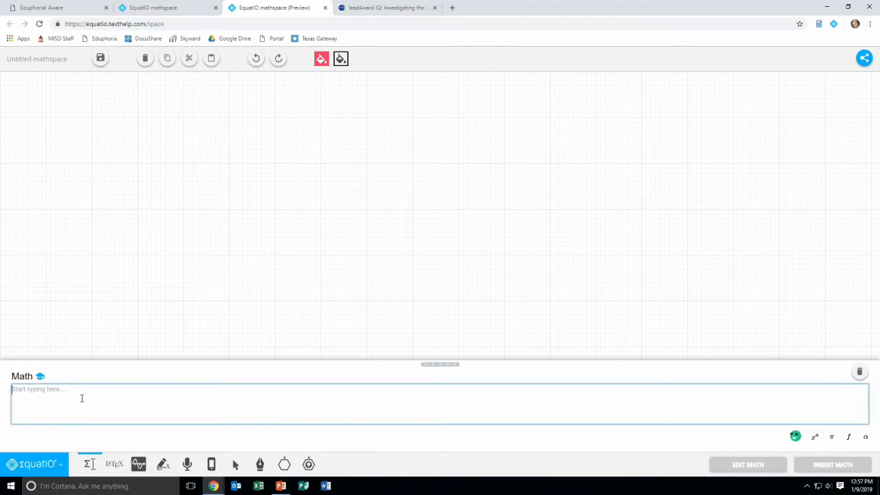
Review the source question on the lead4ward page, then return to the mathspace
mouse_move(395, 6)
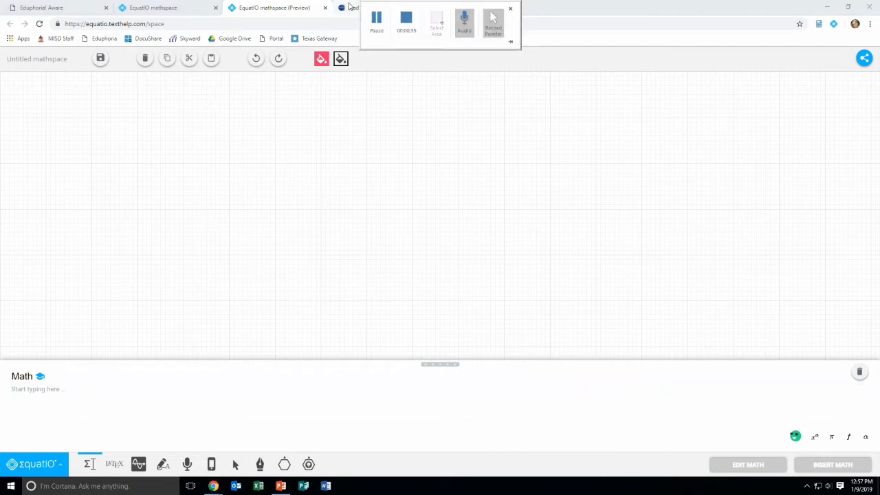
click(349, 7)
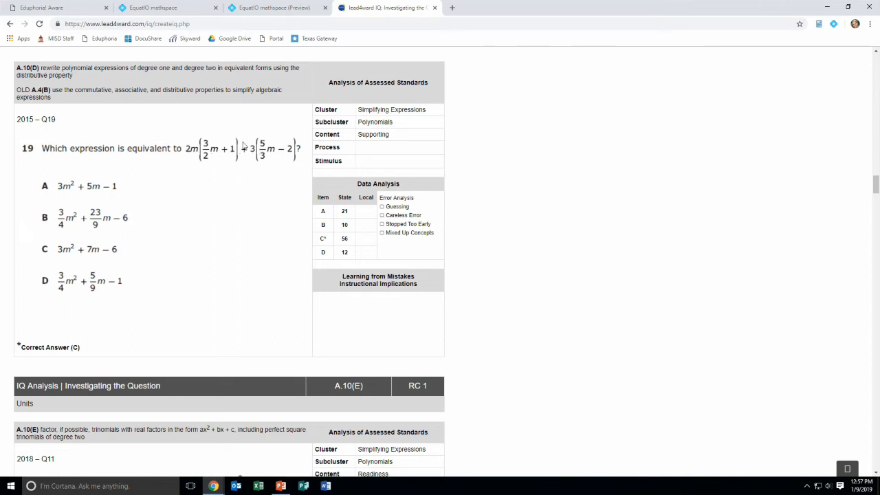
click(260, 8)
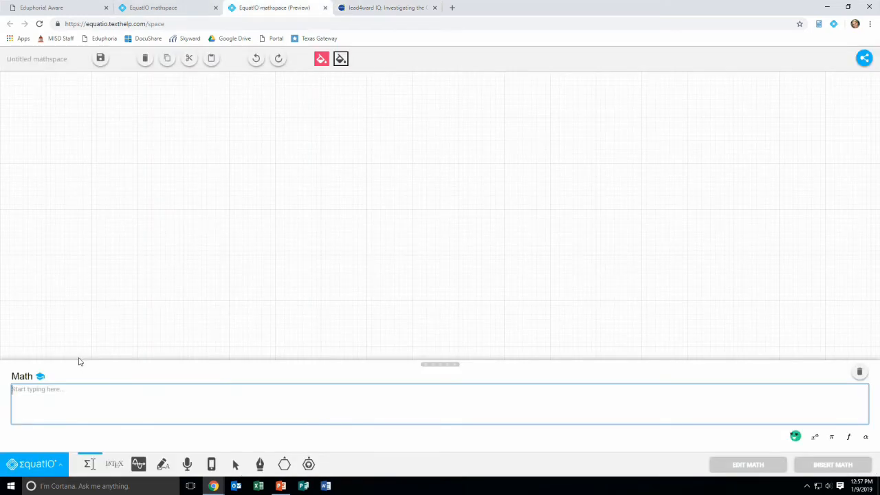
Enter the expression 2m(3/2 m + 1) + 3(5/3 m − 2) in the math editor
text(2m)
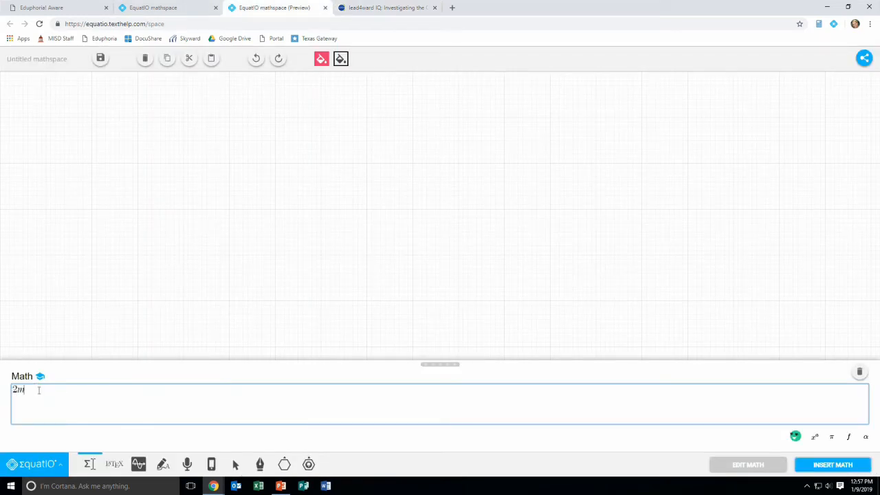
text((3/2m+1)+3(5/3)
key(Right)
text(m)
text(-2)
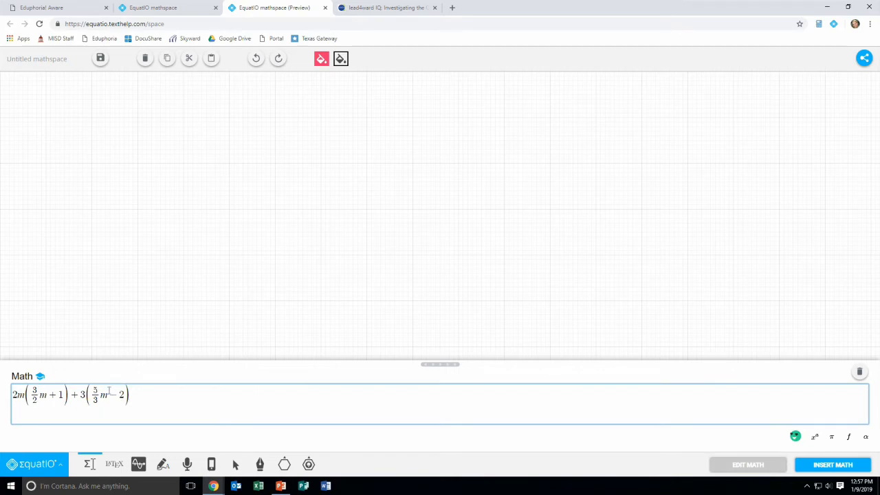
Show the expression's LaTeX code and copy it
click(163, 468)
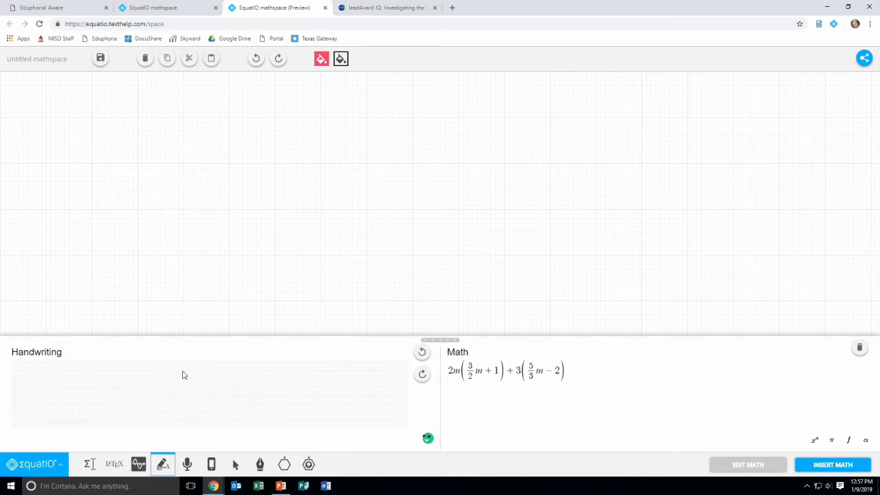
click(115, 465)
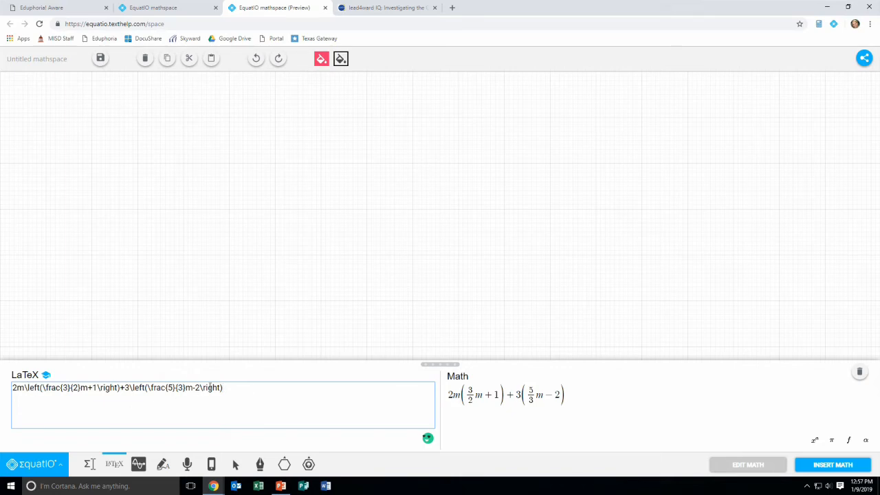
drag(235, 387, 16, 386)
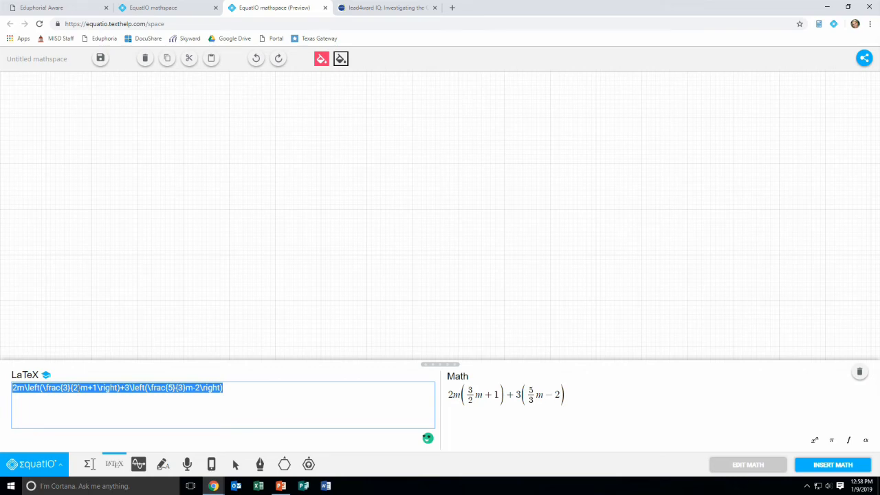
right_click(80, 387)
click(108, 282)
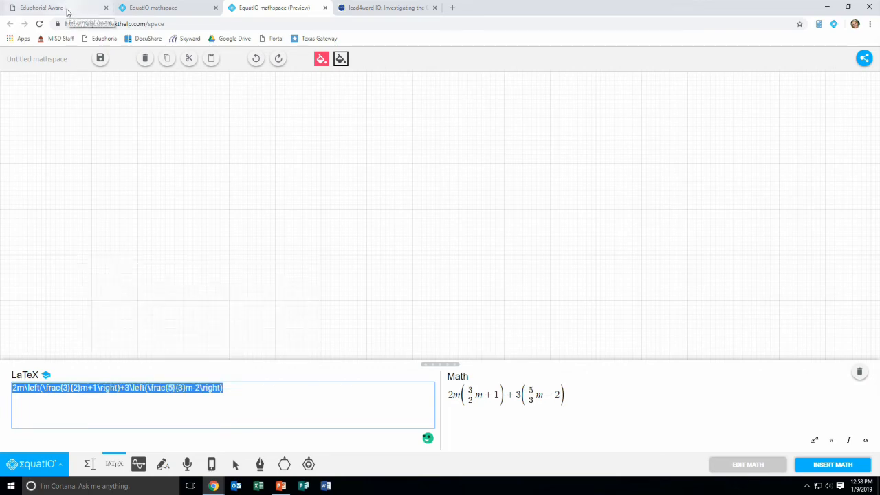
Set question 1's text in Aware to 'Which expression is equivalent to \(' plus the pasted LaTeX and ')?', then finish editing
click(381, 8)
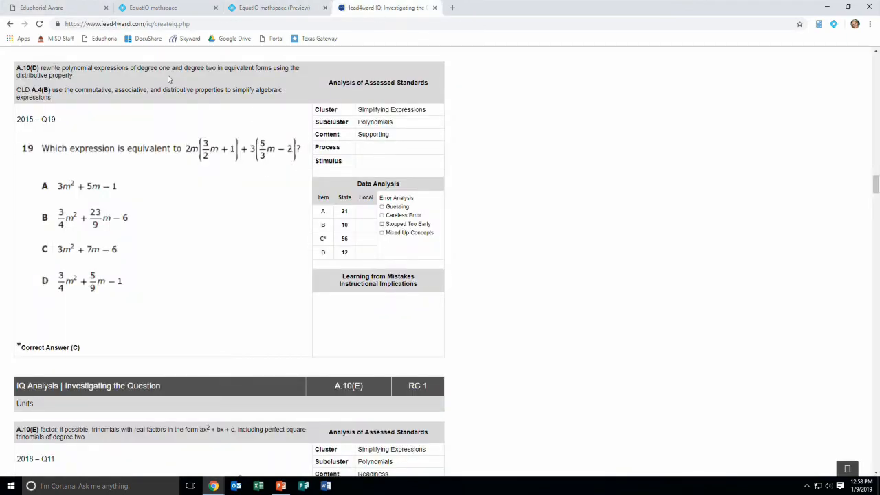
click(49, 10)
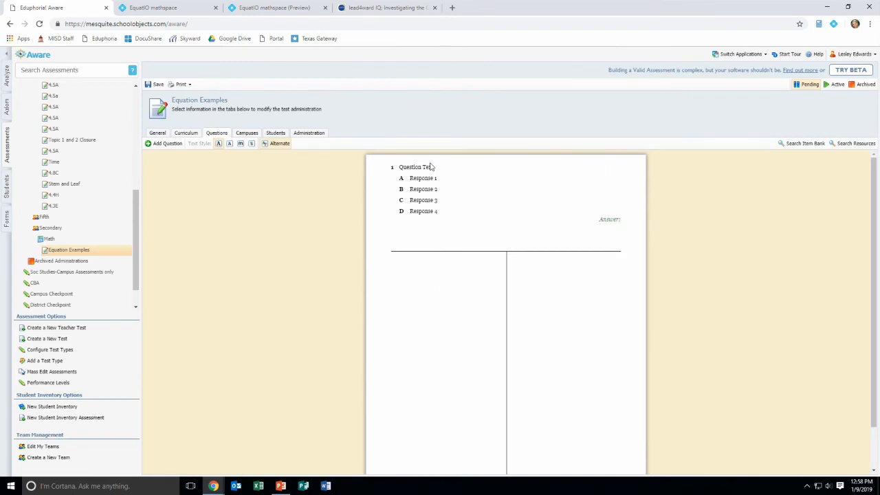
click(612, 170)
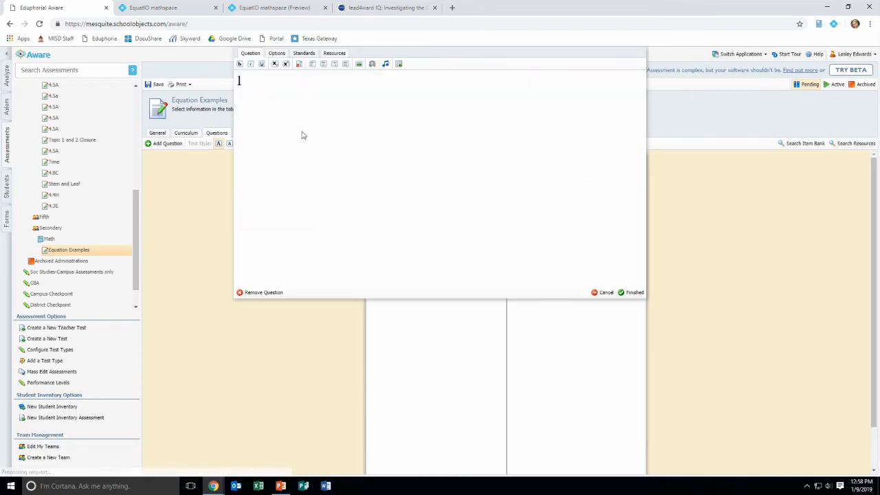
drag(348, 80, 168, 81)
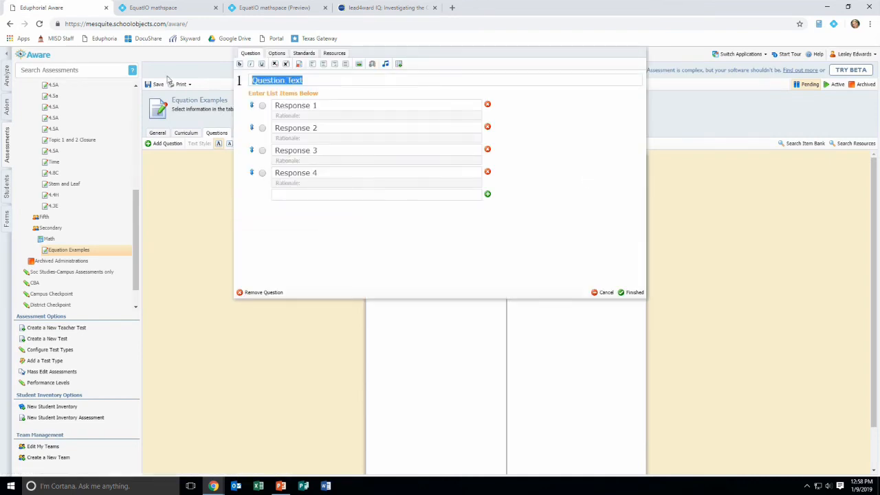
text(Which eq)
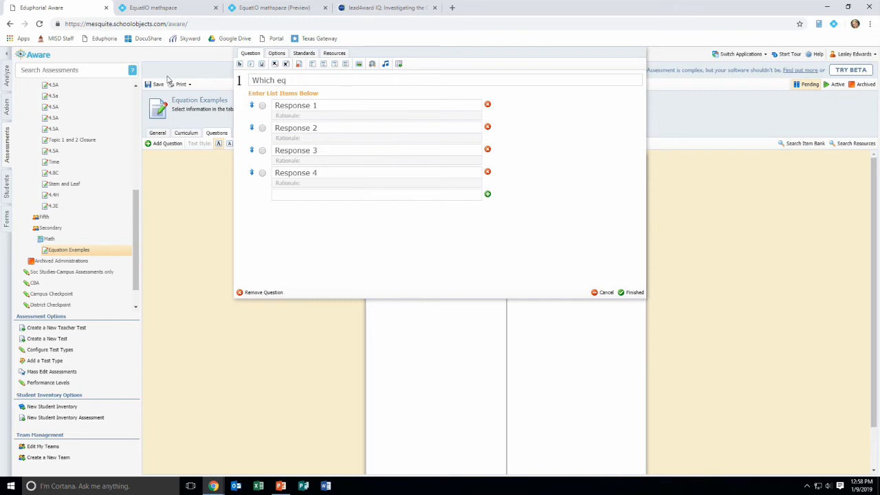
key(BackSpace)
text(xpression is equivalent)
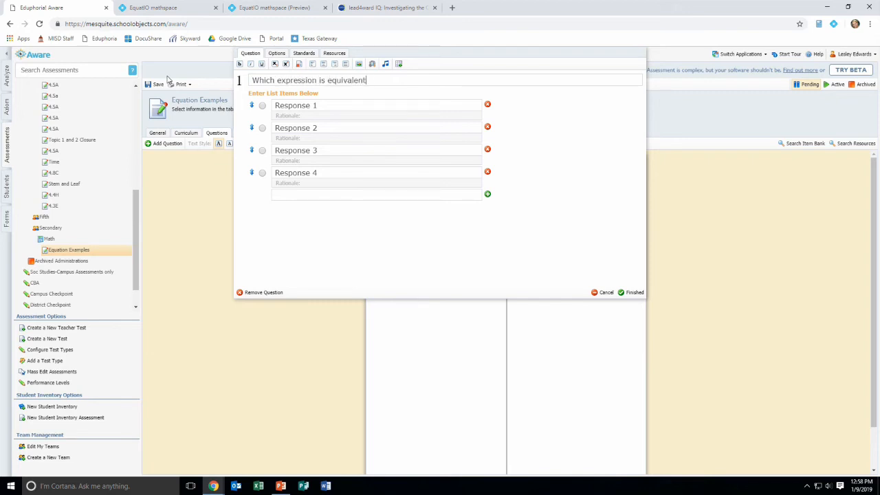
text( to \()
key(ctrl+v)
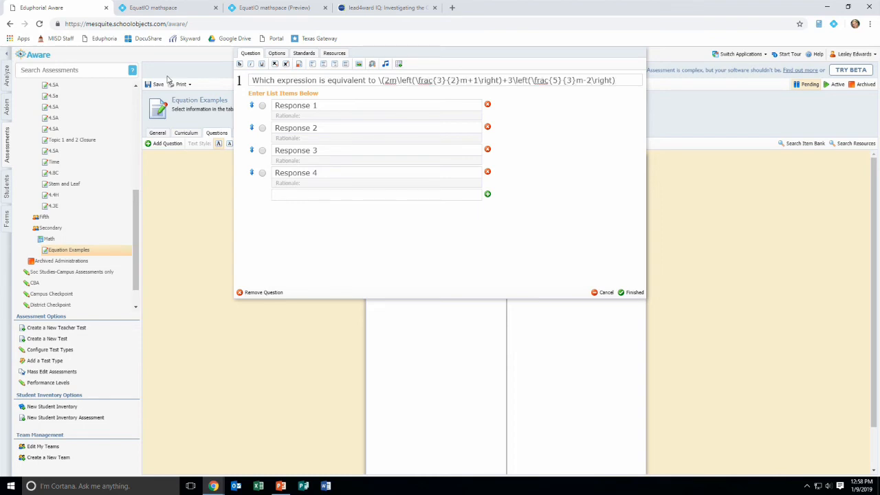
text()?)
click(632, 292)
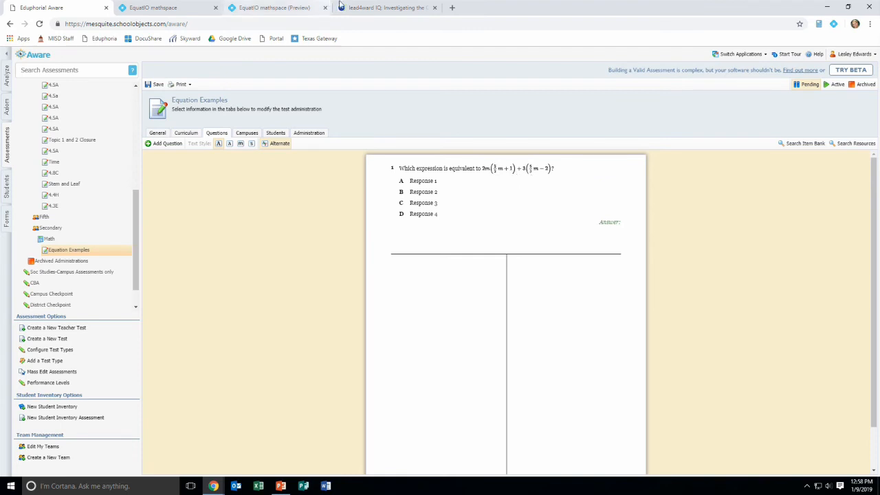
Replace the mathspace expression with 3m^2+3m-1 and copy its LaTeX code
mouse_move(356, 8)
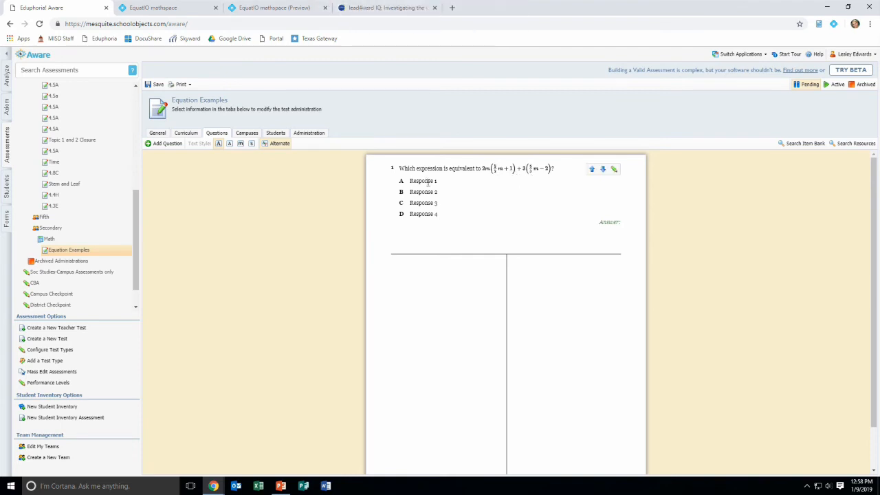
click(356, 8)
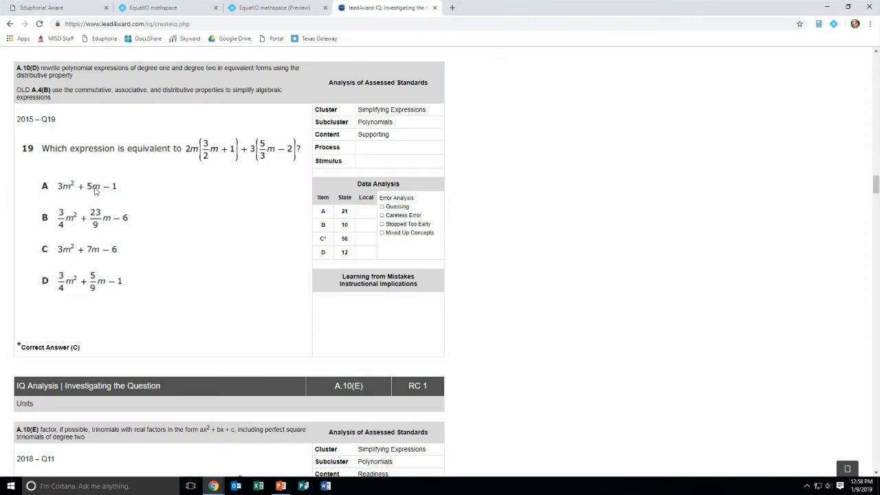
click(164, 11)
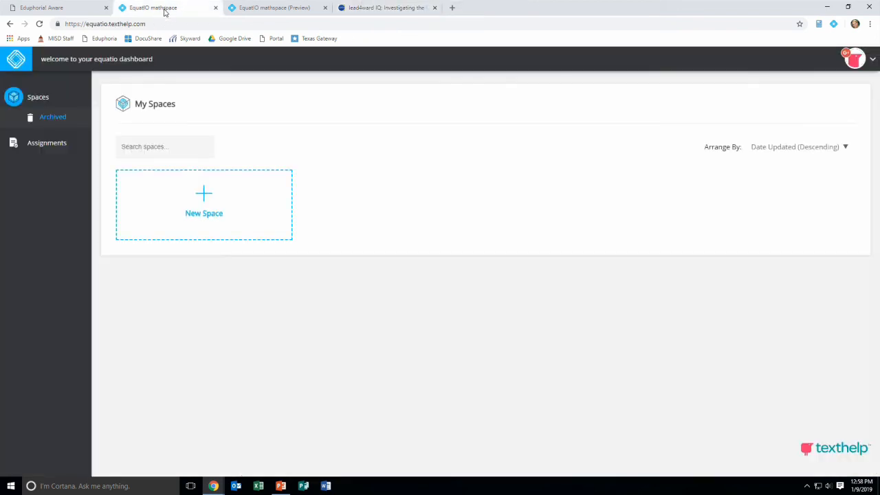
click(268, 8)
click(524, 398)
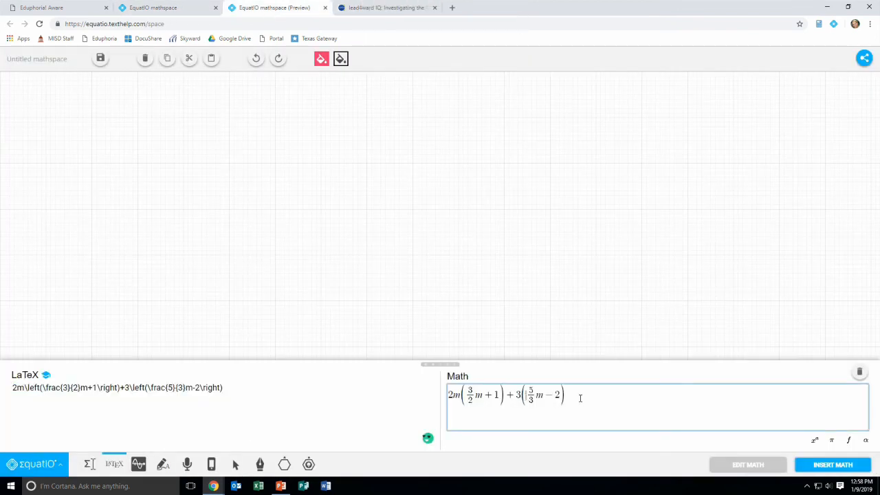
drag(524, 399, 414, 397)
text(3m^2)
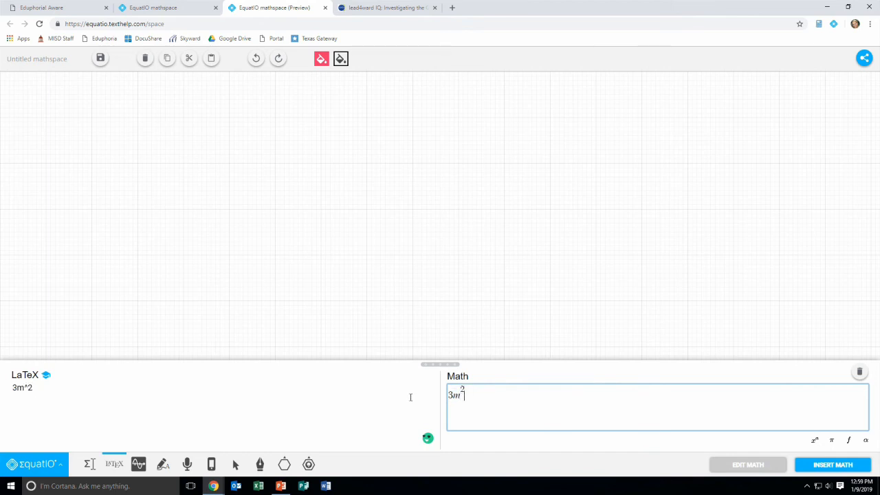
text(+3m-1)
drag(60, 389, 2, 389)
key(ctrl+c)
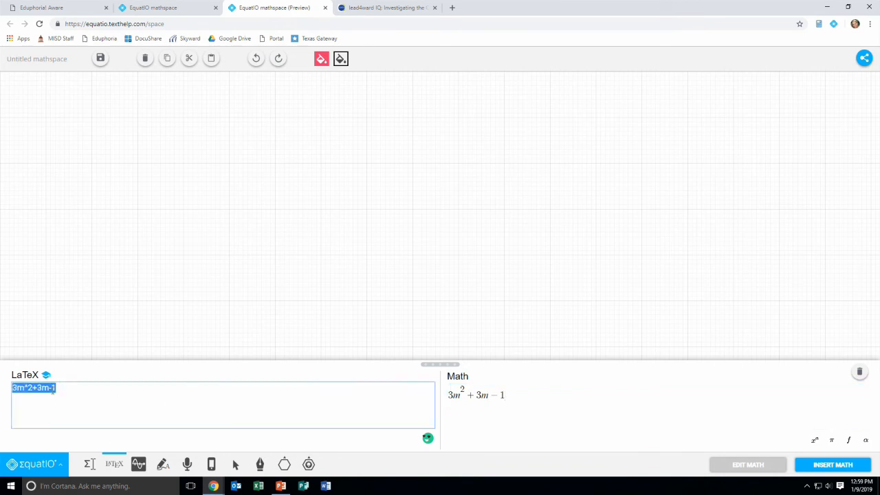
Set response A of question 1 to the pasted 3m^2+3m-1 wrapped in \( \) delimiters and finish editing
click(52, 8)
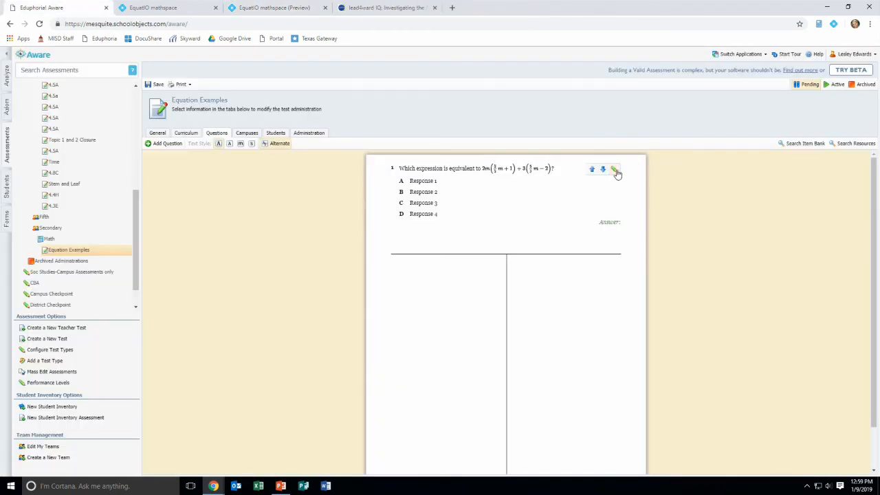
click(403, 203)
click(330, 106)
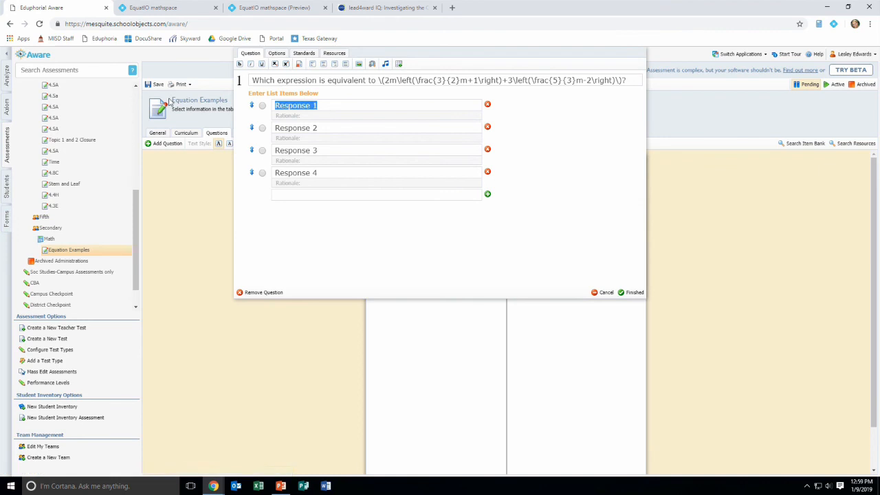
key(ctrl+v)
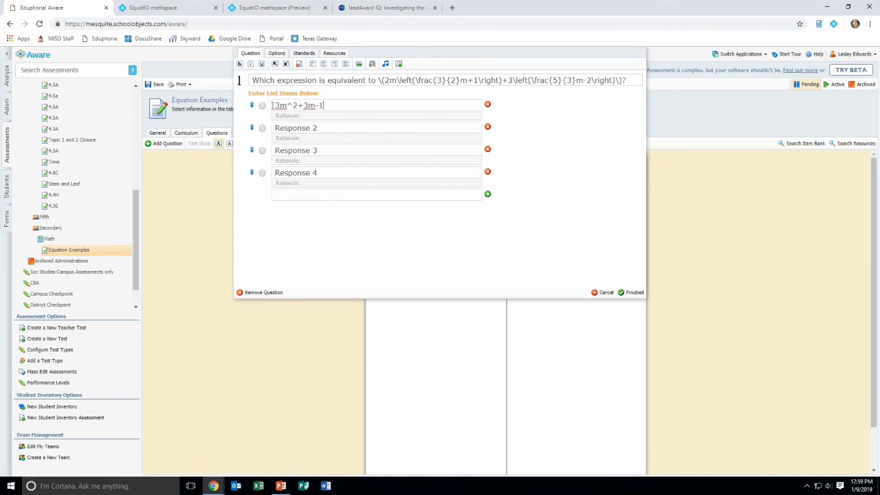
text(\()
click(339, 106)
text(\)
click(631, 292)
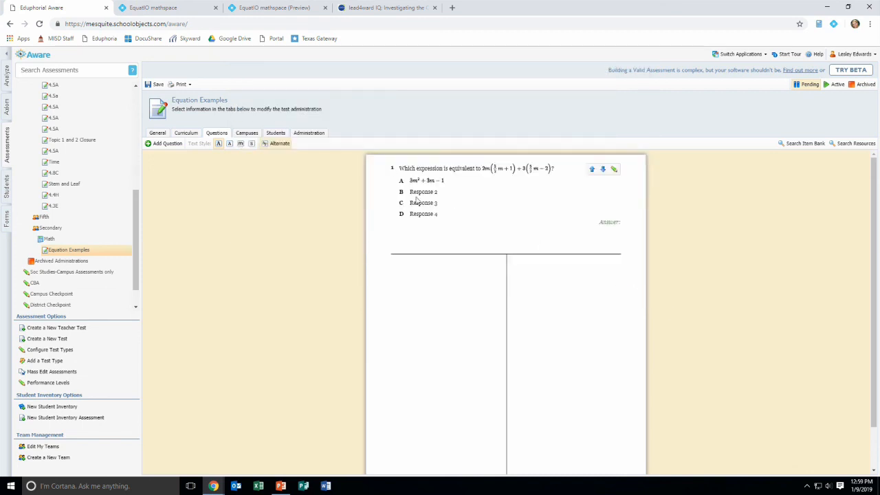